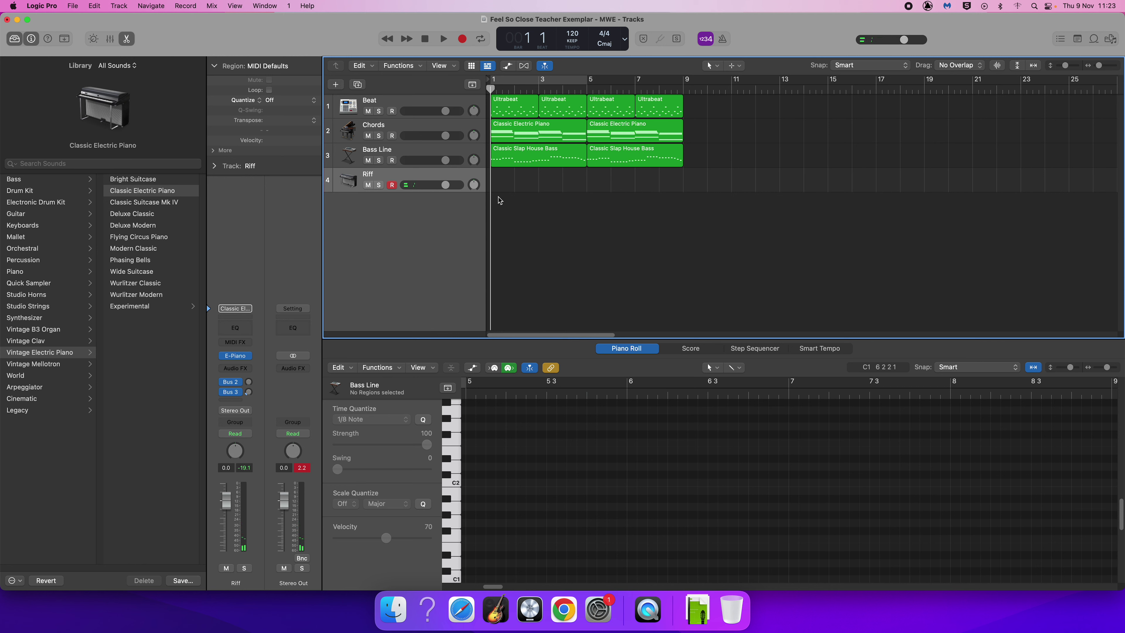
# Search the sound library for "tweed" and load Tweed Picked Synth on the Riff track
pyautogui.moveTo(121, 128)
pyautogui.click(102, 163)
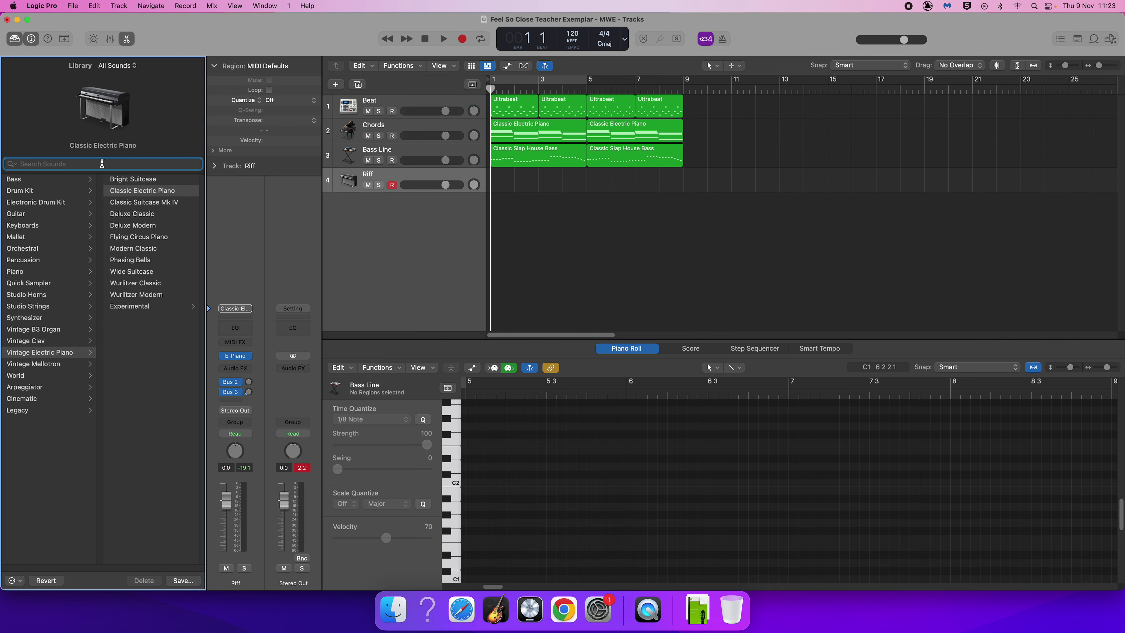
pyautogui.write('tweed')
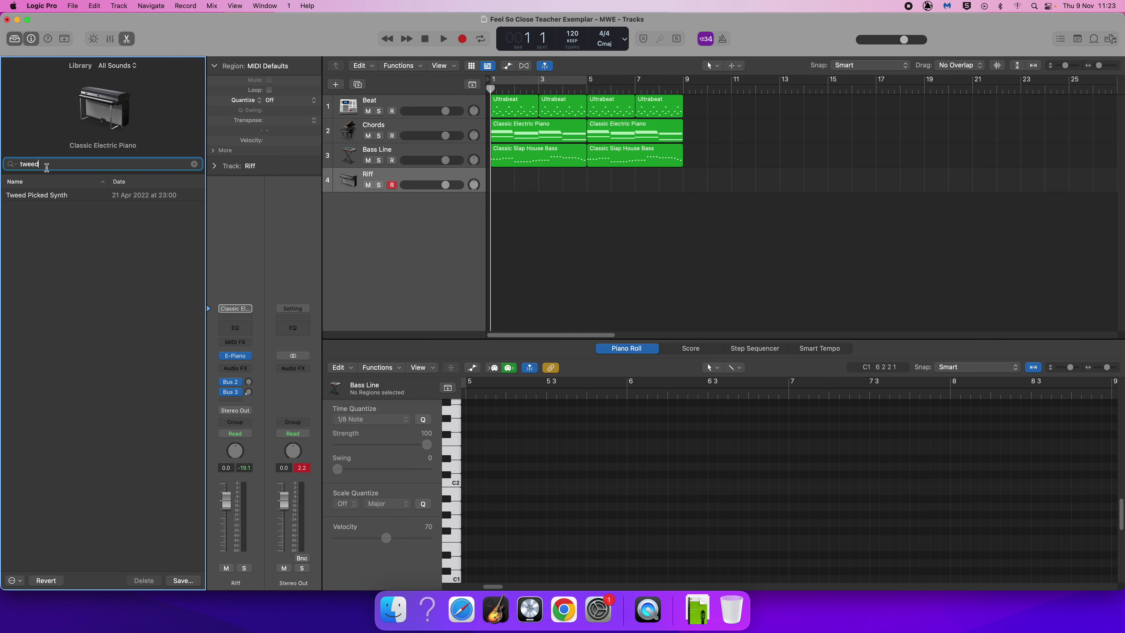
pyautogui.click(19, 199)
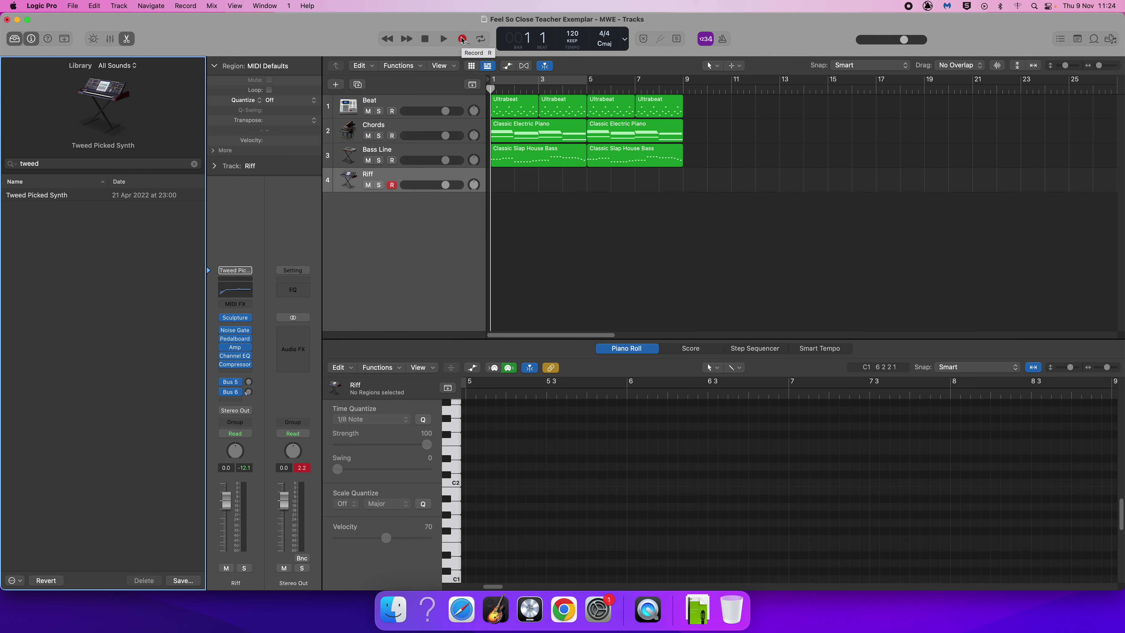
# Record a four-bar riff take on the Riff track from bar 1 at 120 BPM
pyautogui.click(368, 186)
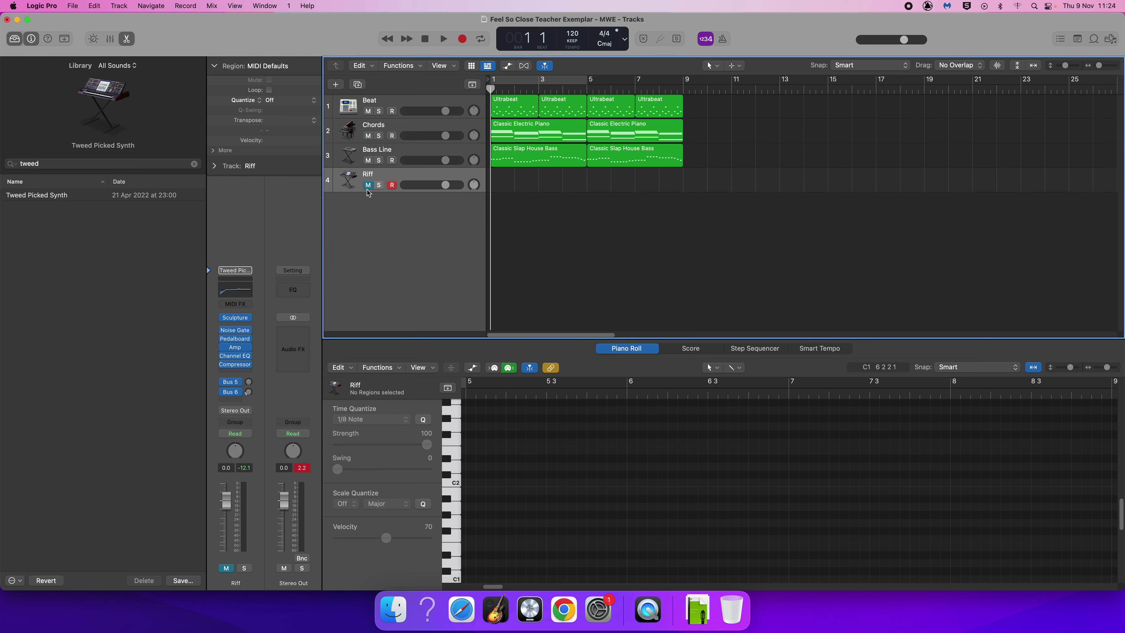
pyautogui.click(371, 186)
pyautogui.click(462, 39)
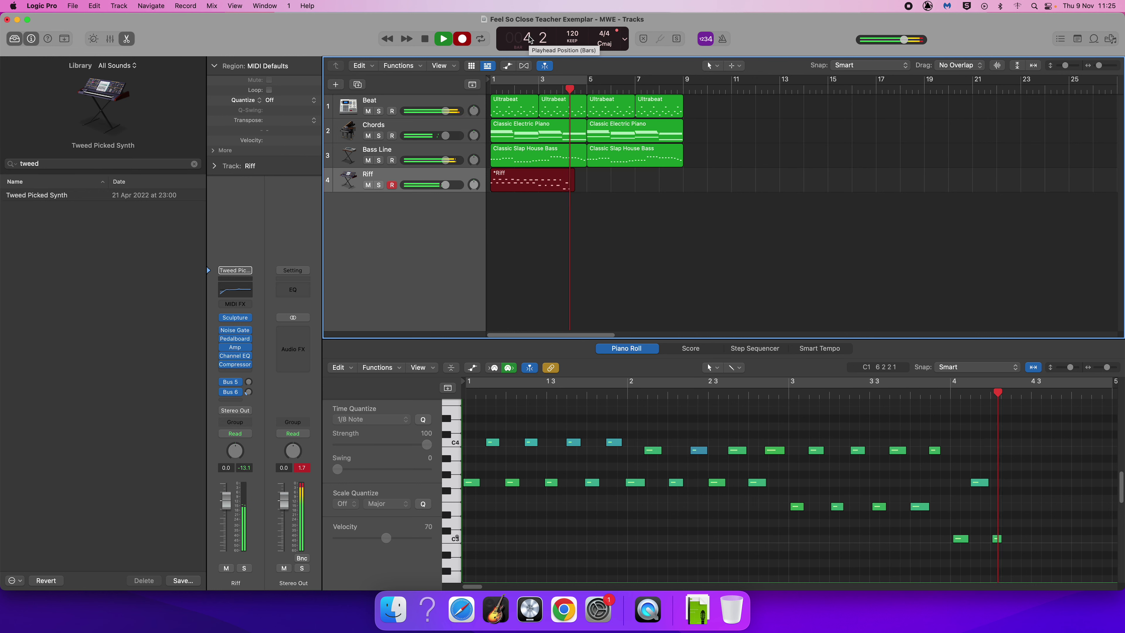
pyautogui.press('space')
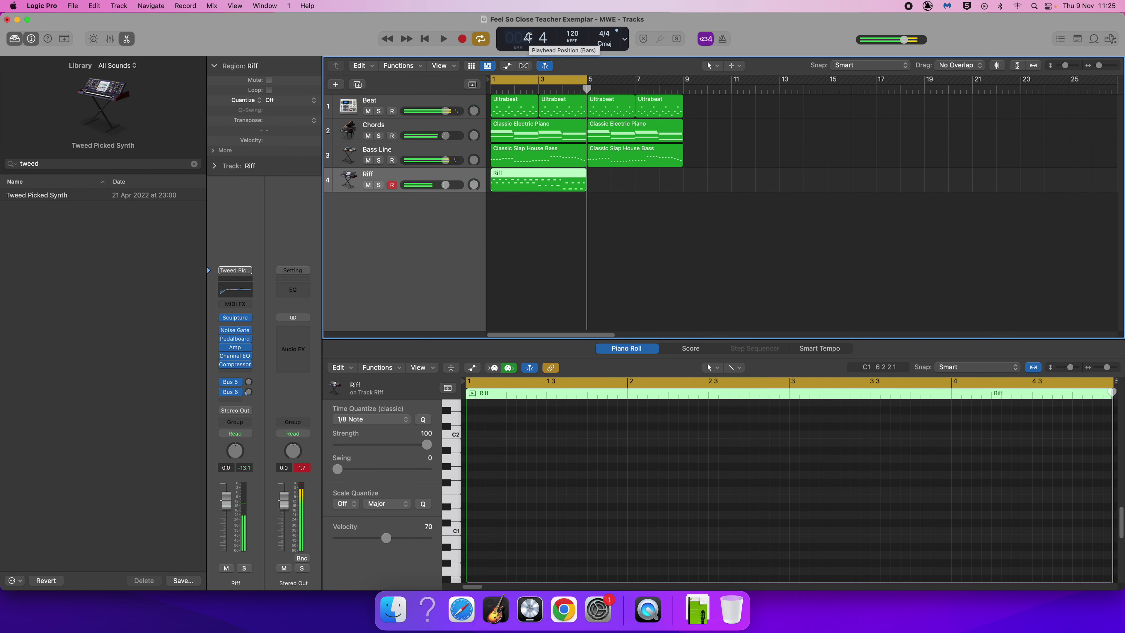
# Inspect the notes of the recorded Riff region and delete the region
pyautogui.click(584, 218)
pyautogui.click(552, 190)
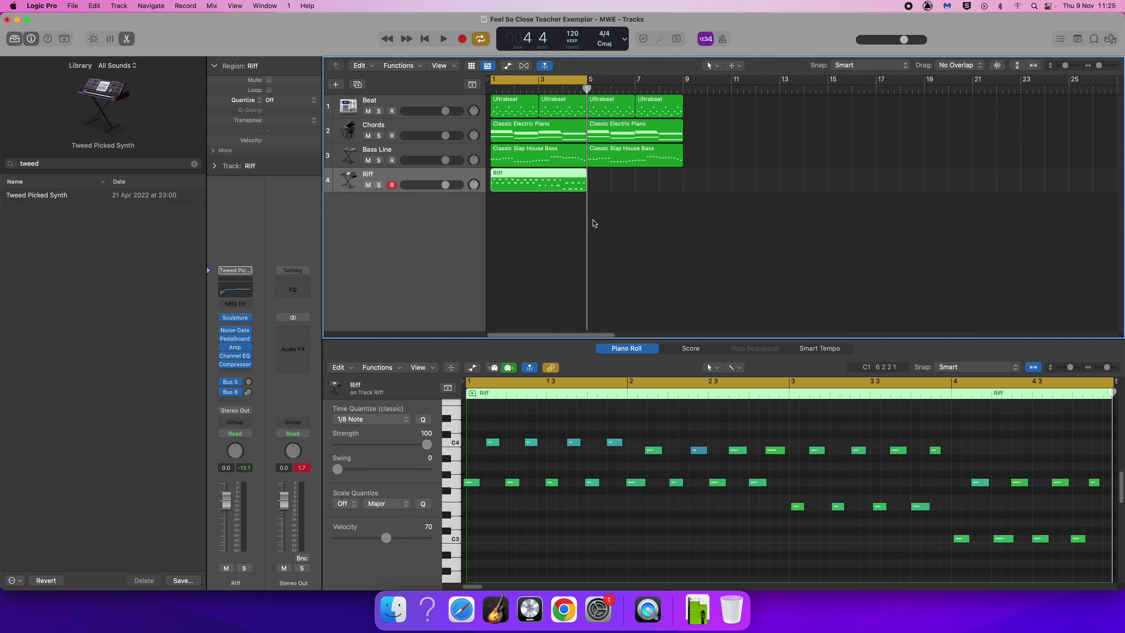
pyautogui.press('Delete')
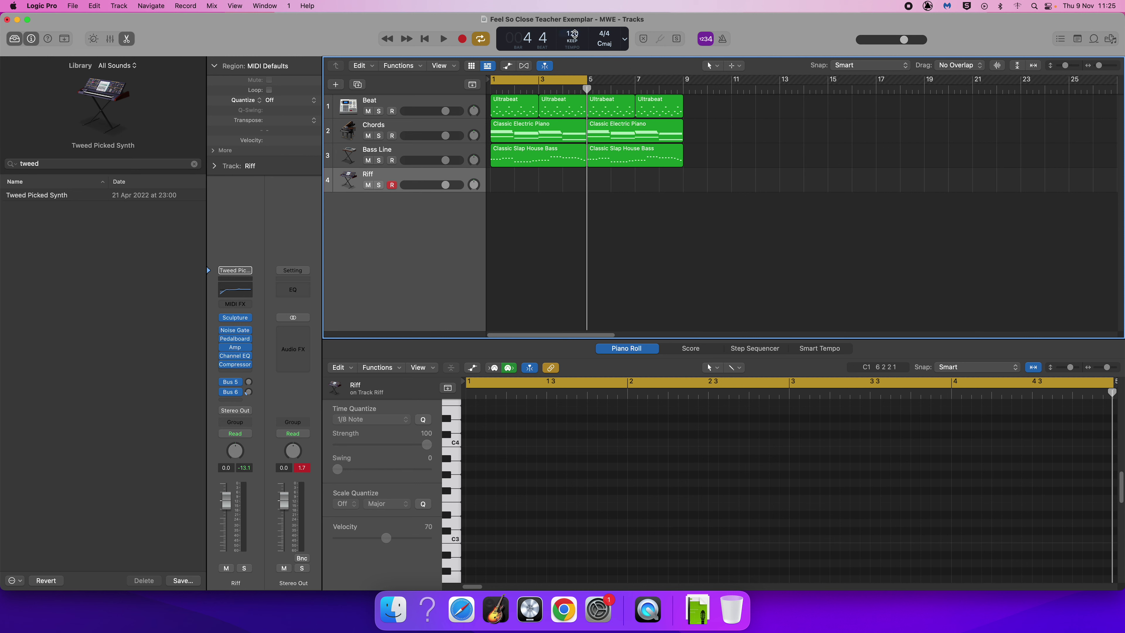
# Lower the project tempo to 90 BPM and record the four-bar riff on the Riff track from bar 1
pyautogui.moveTo(572, 35); pyautogui.dragTo(573, 57)
pyautogui.click(425, 38)
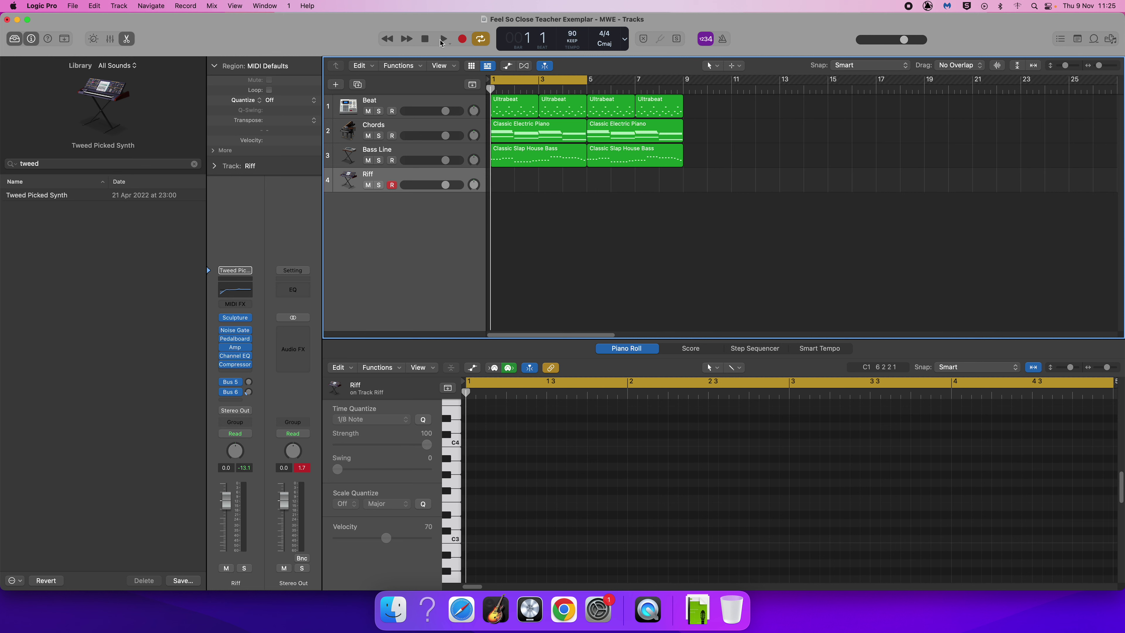
pyautogui.click(461, 40)
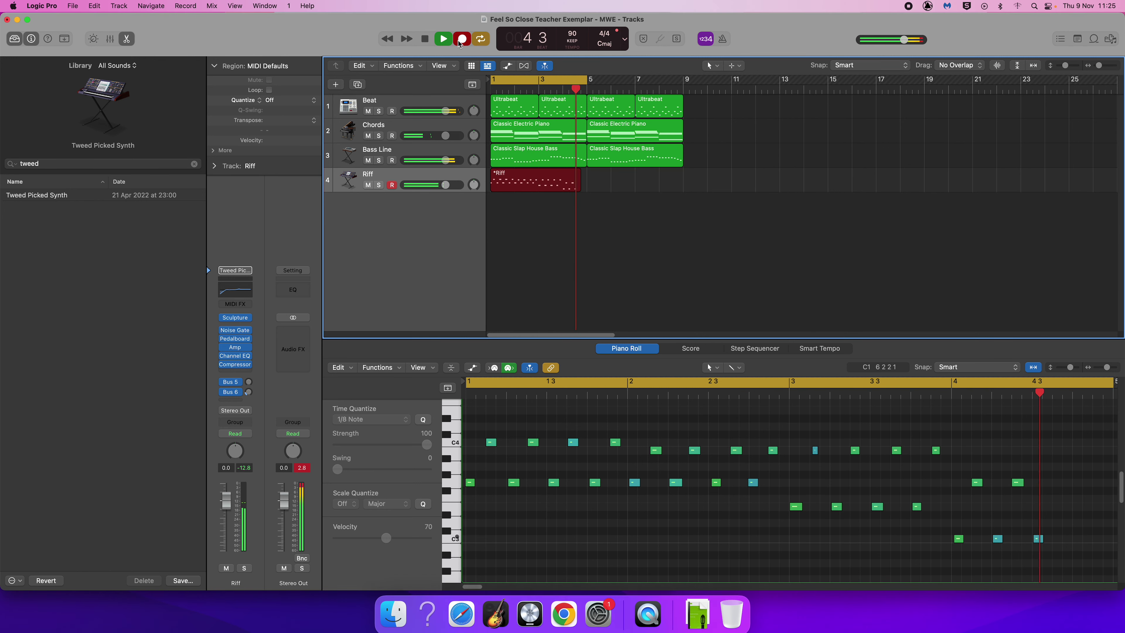
pyautogui.press('space')
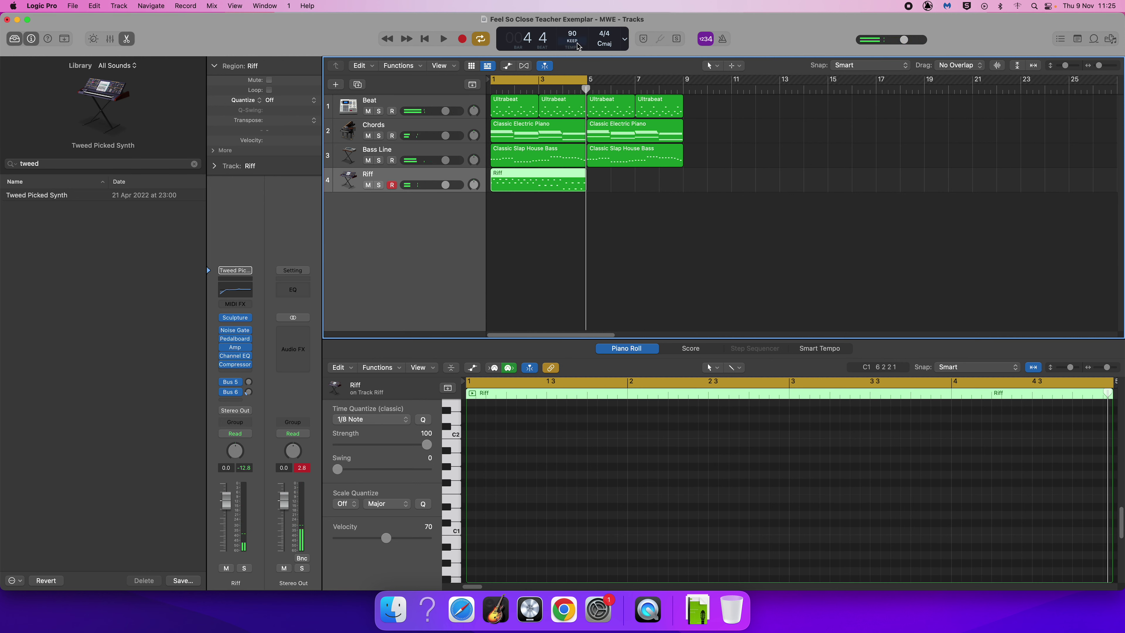
# Set the project tempo to 120 BPM and play the recorded riff with the other tracks from the start
pyautogui.moveTo(572, 35); pyautogui.dragTo(572, 28)
pyautogui.click(426, 41)
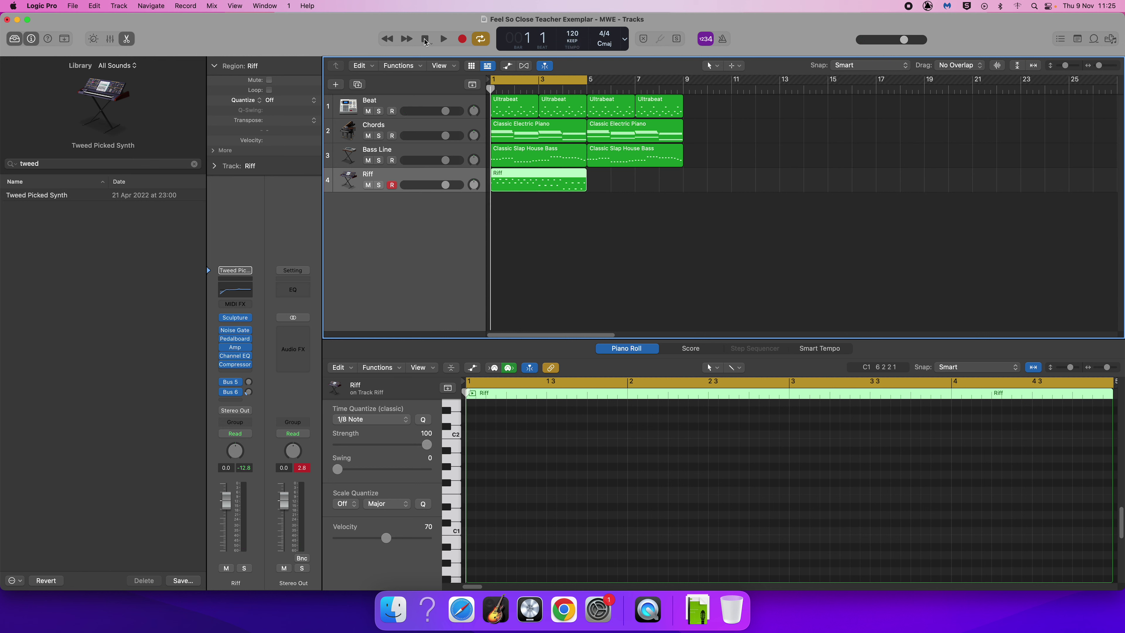
pyautogui.click(443, 40)
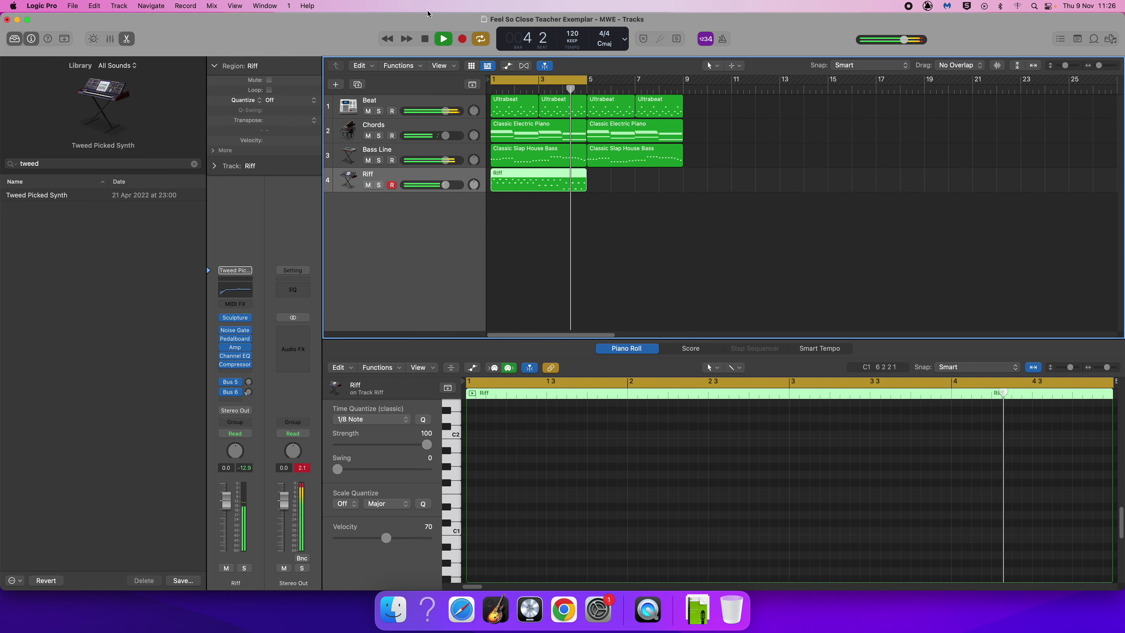
pyautogui.click(427, 38)
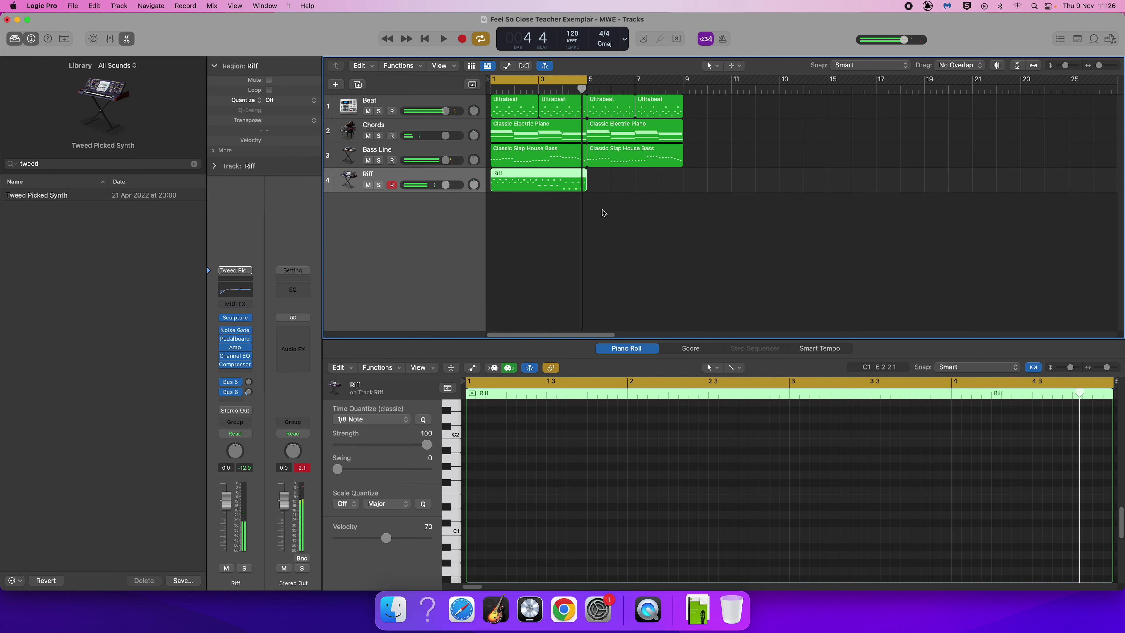
# Time-quantize all notes in the Riff region to 1/8 Note in the piano roll
pyautogui.click(574, 221)
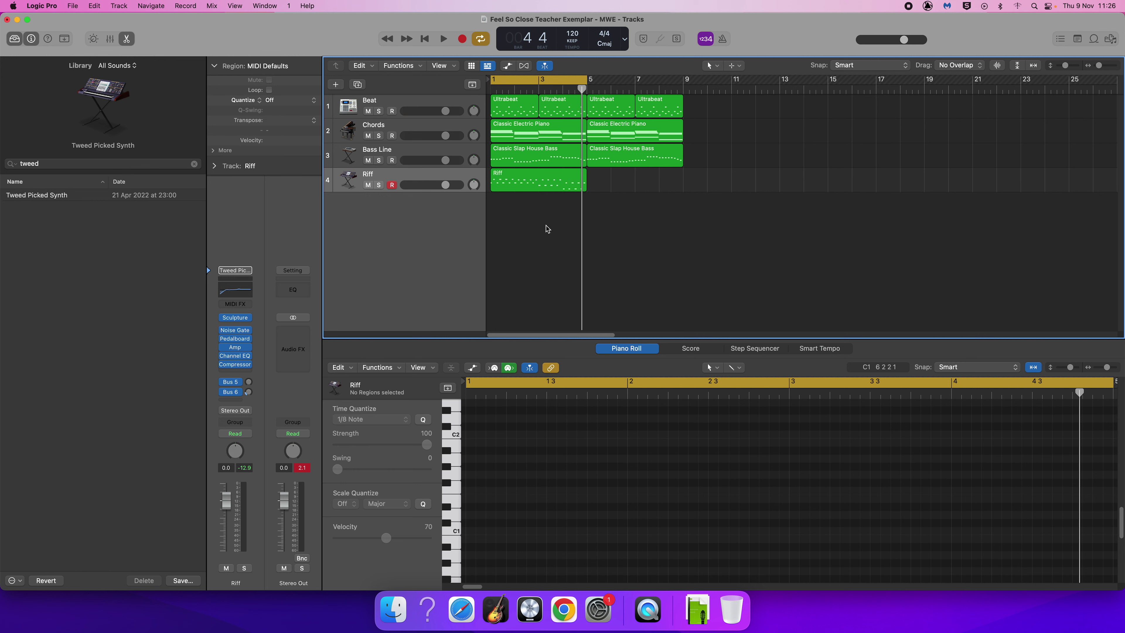
pyautogui.click(530, 182)
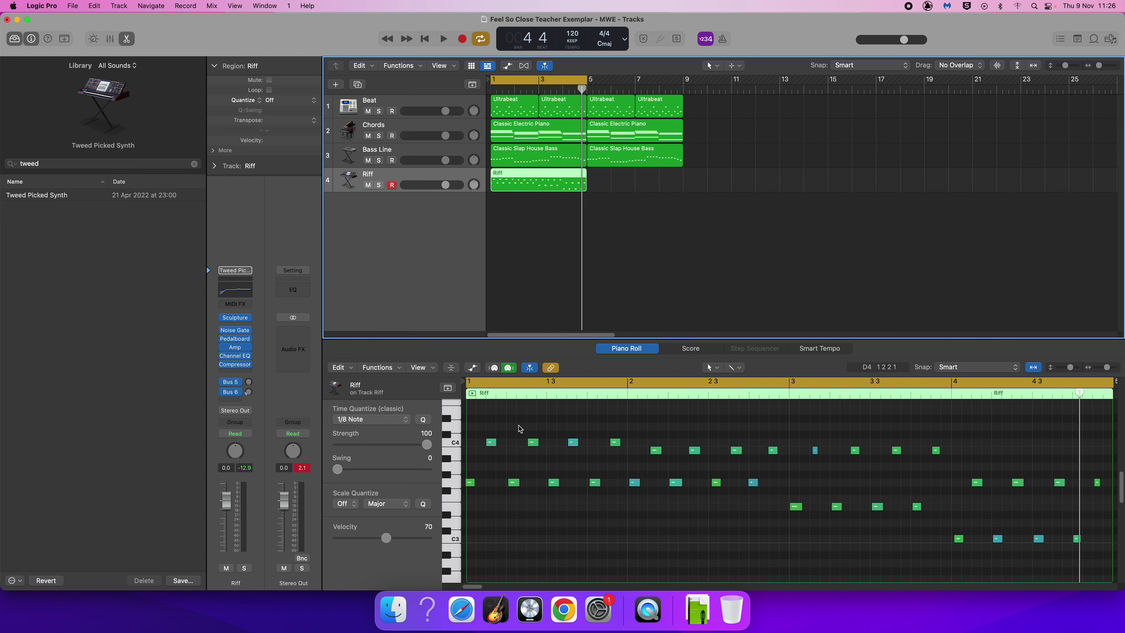
pyautogui.click(507, 414)
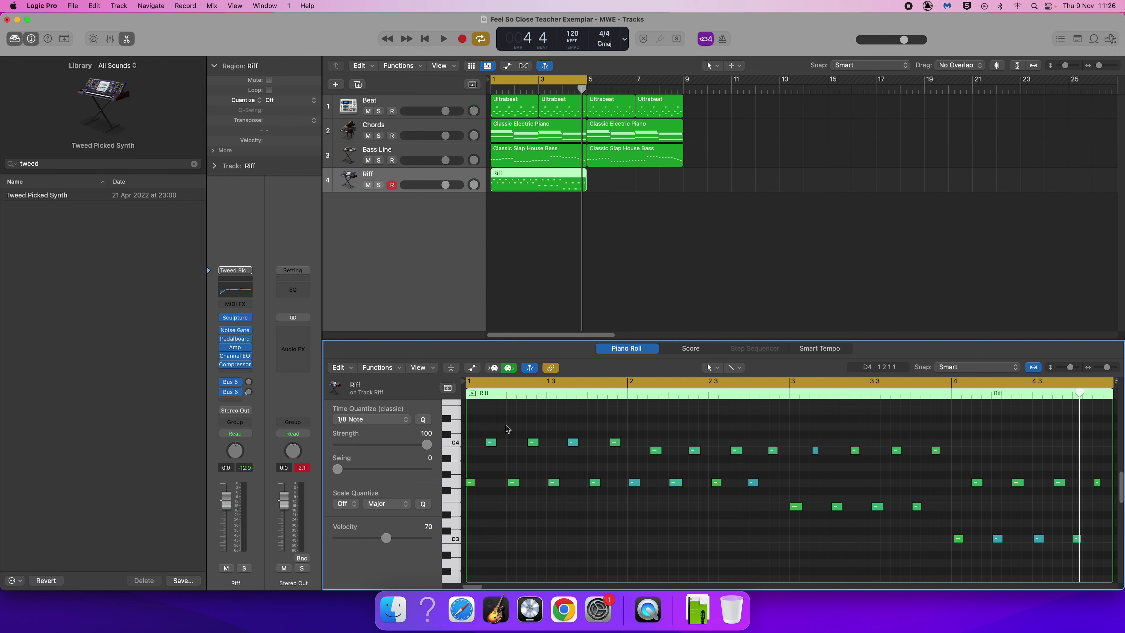
pyautogui.press('super+a')
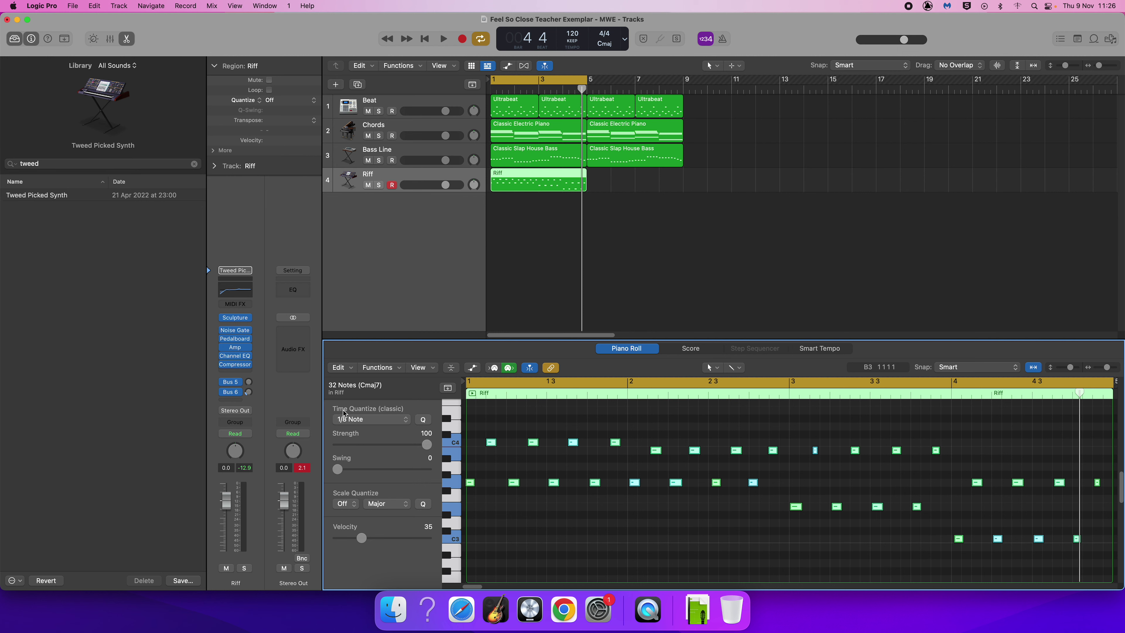
pyautogui.click(372, 420)
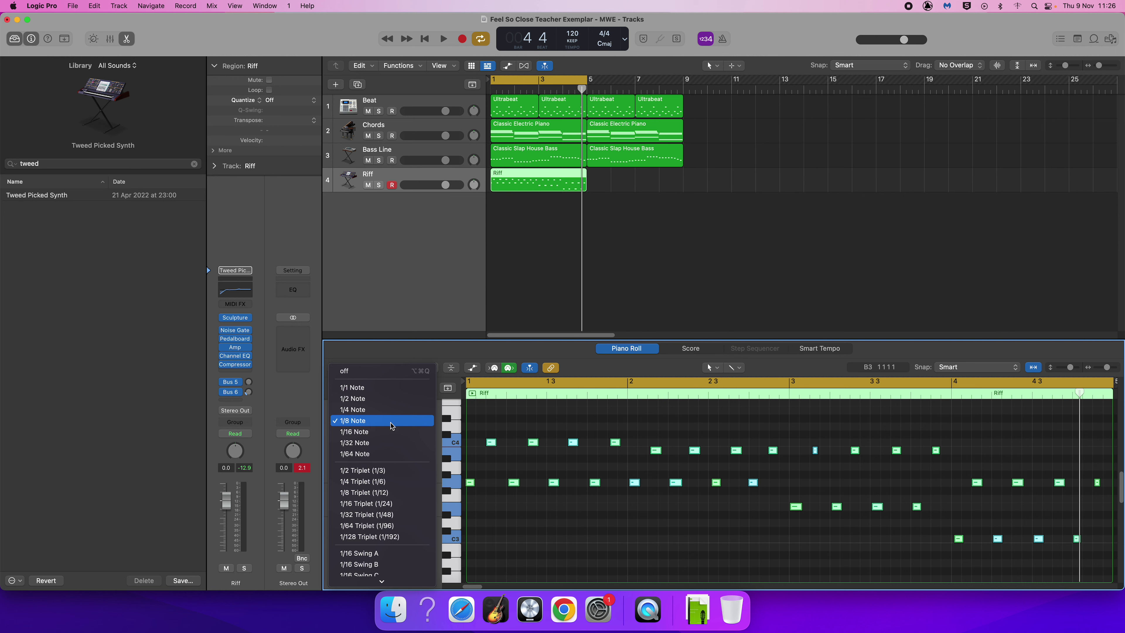
pyautogui.click(367, 422)
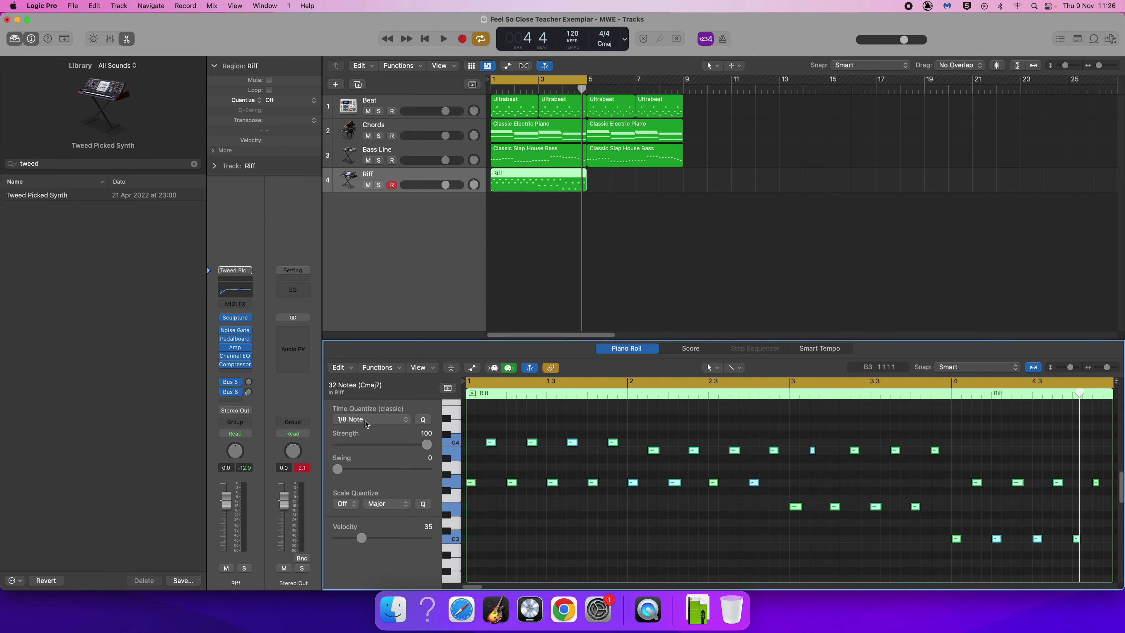
pyautogui.click(554, 515)
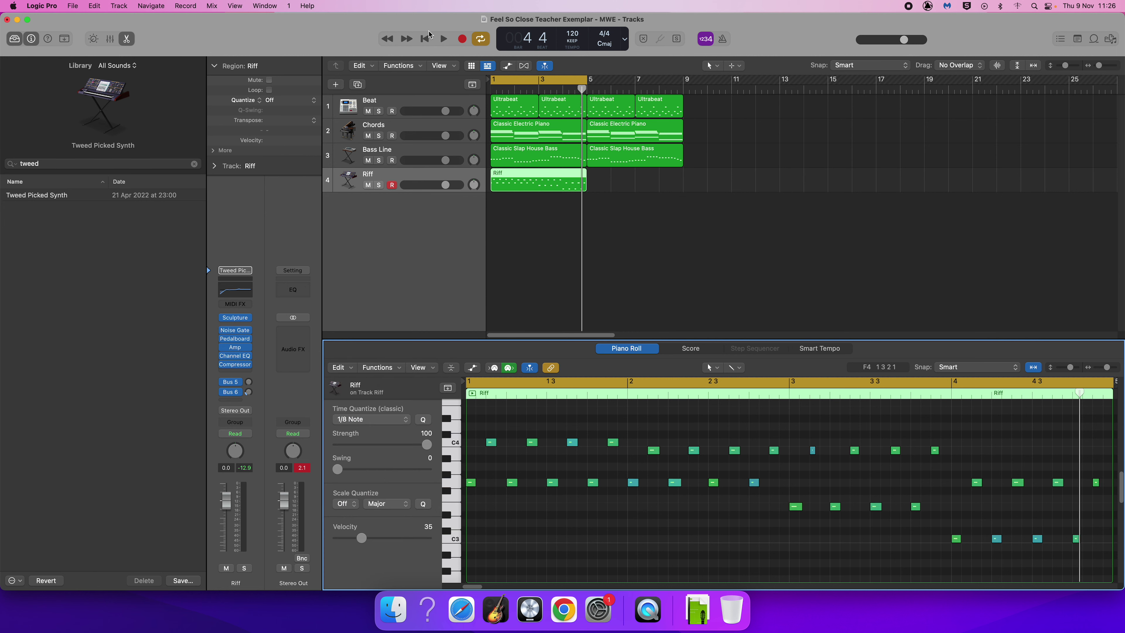
# Play back the quantized riff with the other tracks from bar 1 to check its timing
pyautogui.click(426, 42)
pyautogui.click(444, 40)
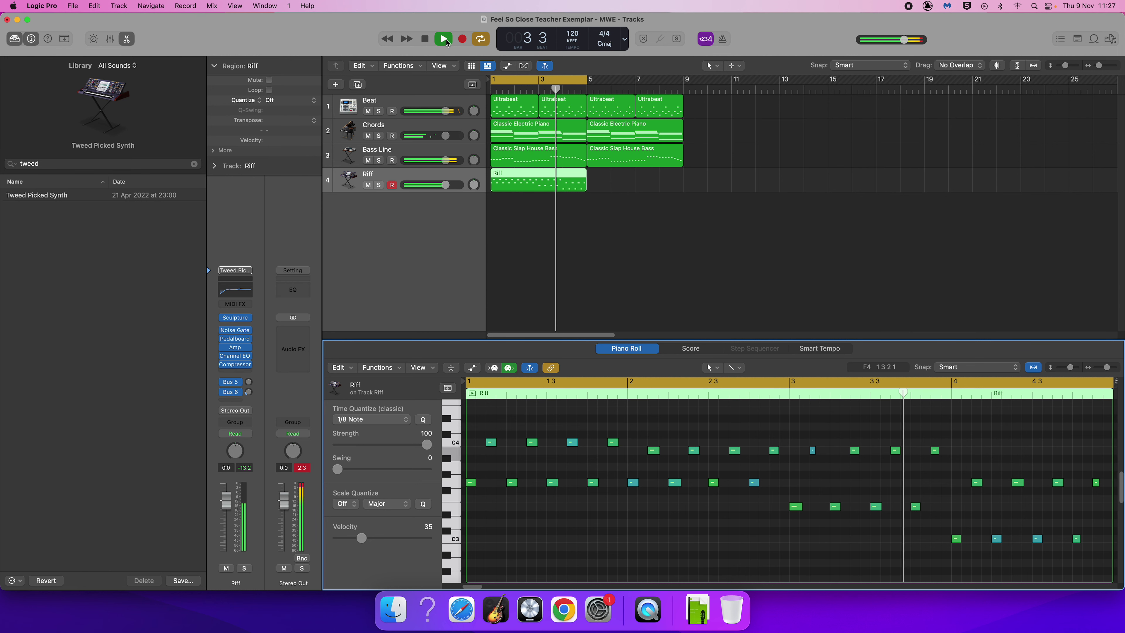
pyautogui.click(437, 40)
pyautogui.click(603, 214)
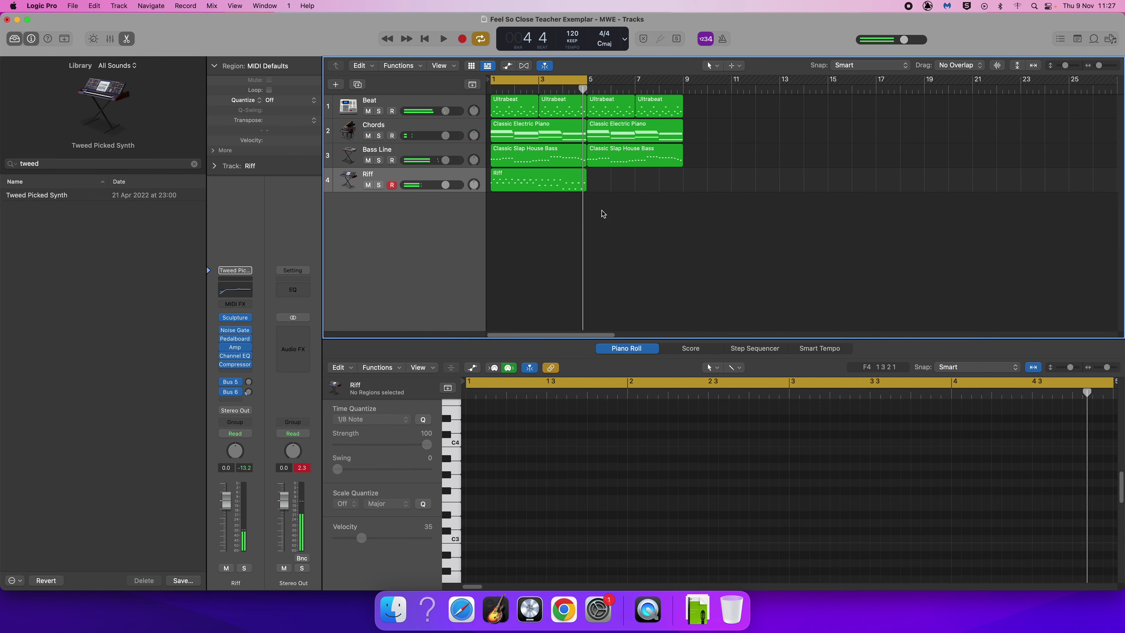
# Repeat the Riff region once to fill bars 5 to 8 and turn off cycle mode
pyautogui.click(530, 190)
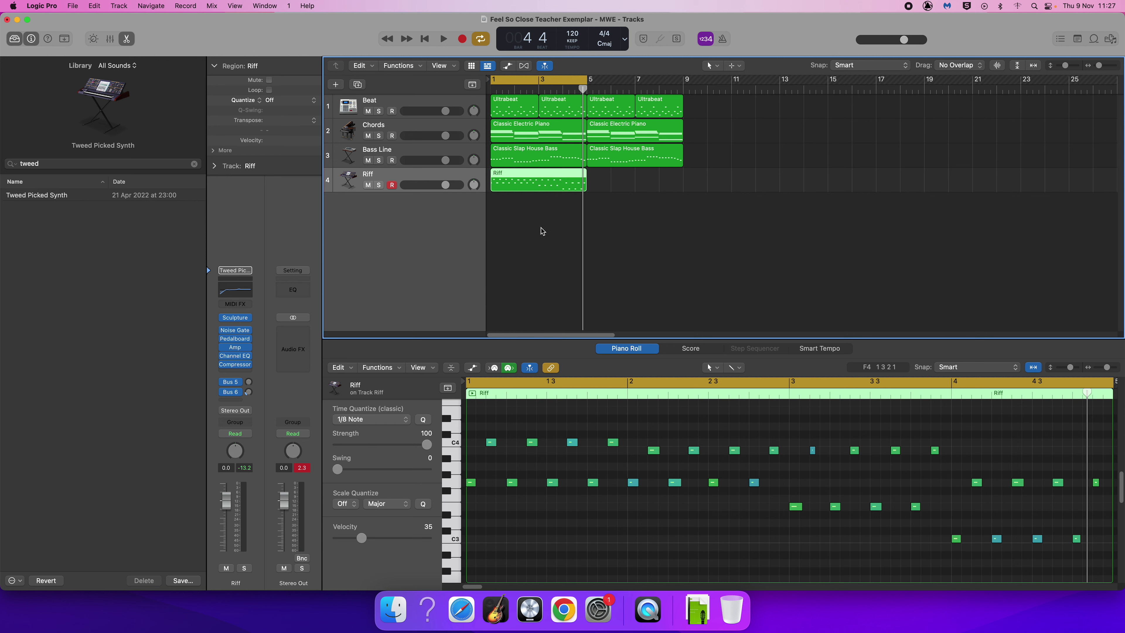
pyautogui.press('super+r')
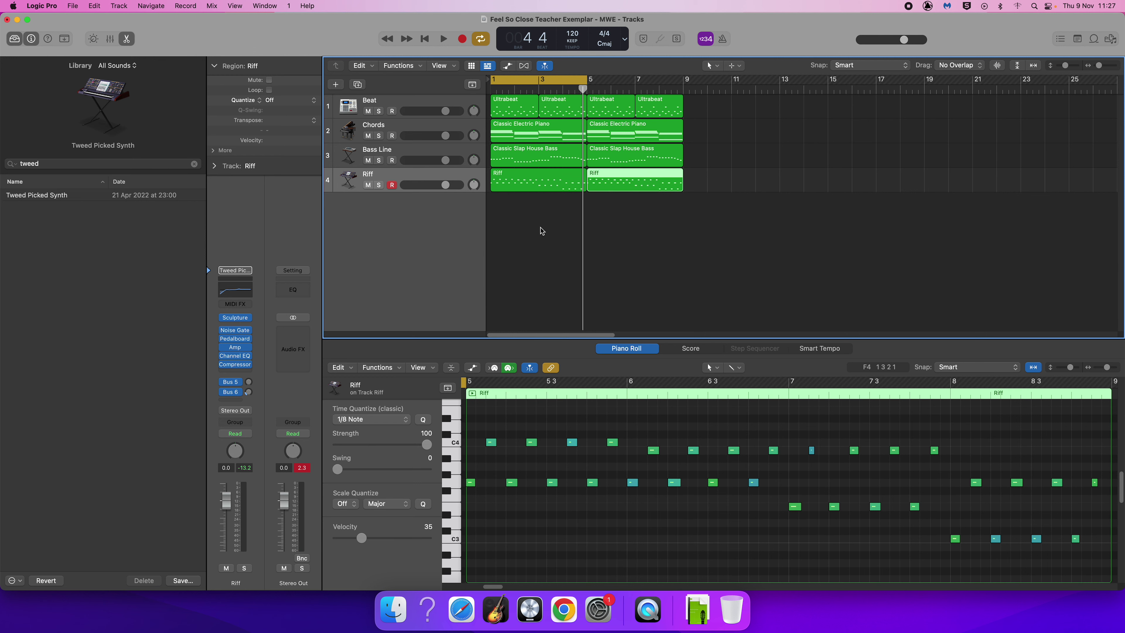
pyautogui.click(545, 81)
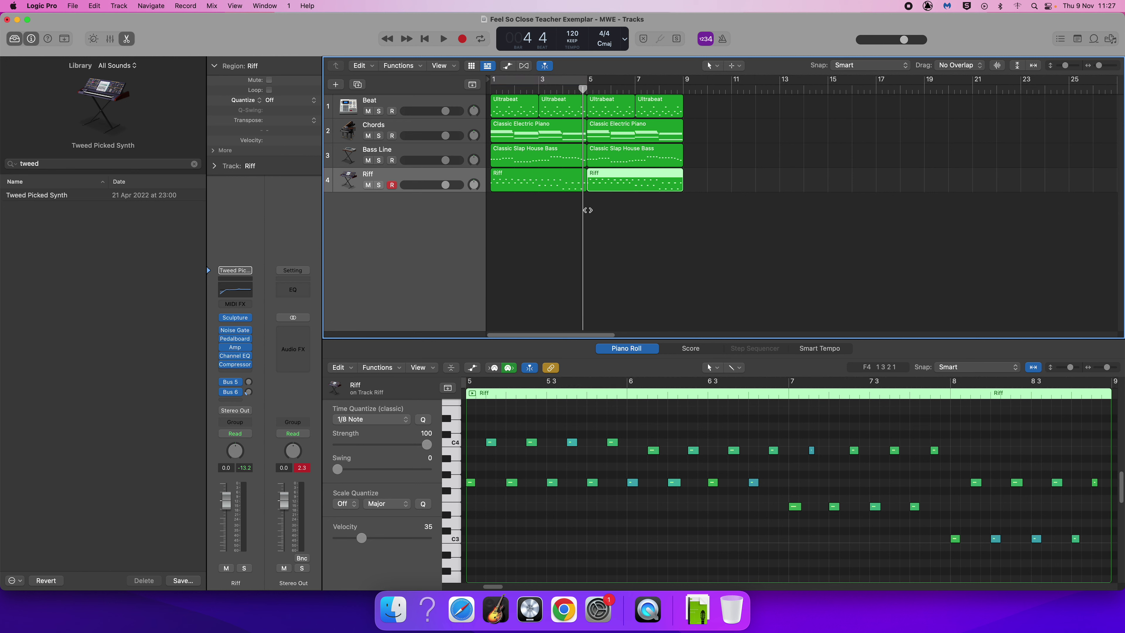
pyautogui.click(595, 229)
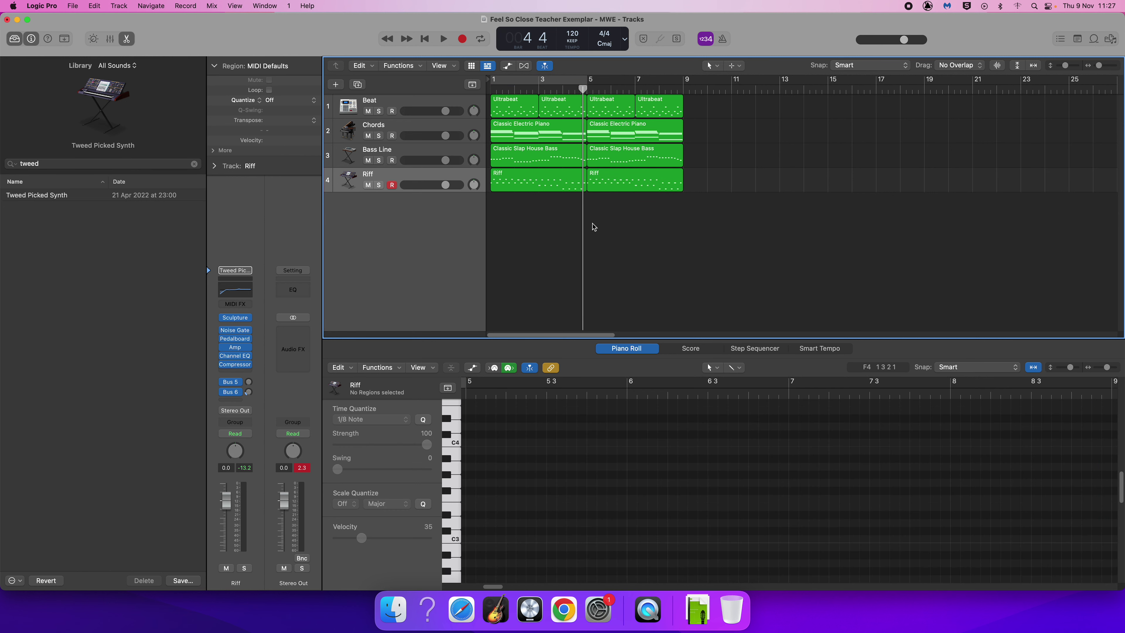